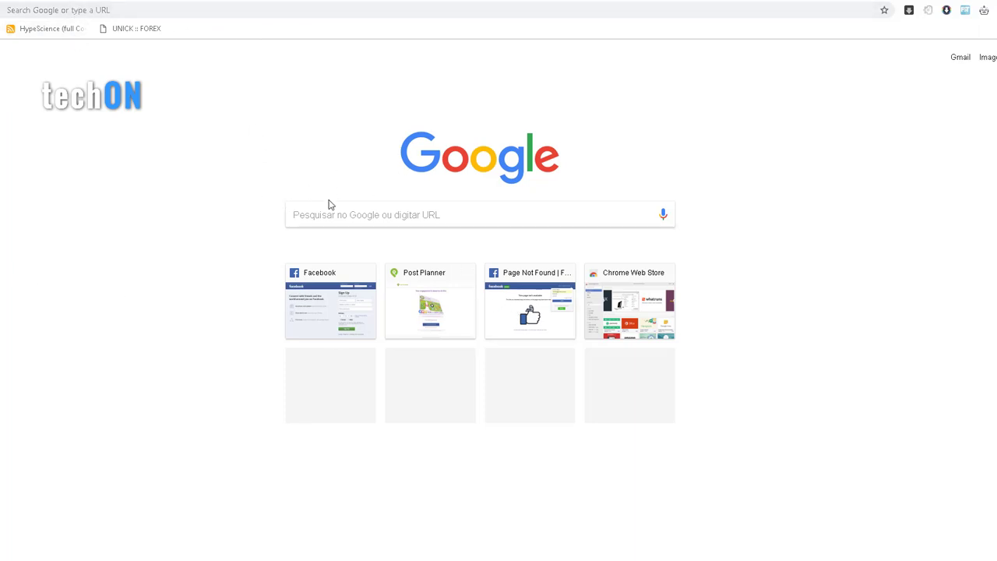
Step: Add the 'Invite post likers to like page in Facebook™' extension to Chrome from its Web Store page
left_click(98, 11)
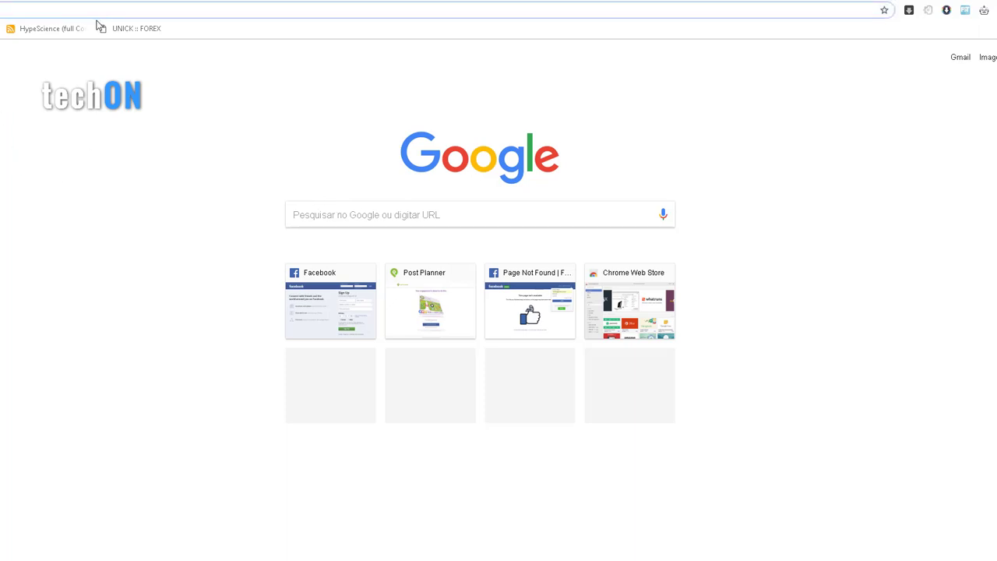
type("https://chrome.google.com/webstore/detail/invite-post-likers-to-lik/dfhnkeijhilolcebpchcdiclpejojodb")
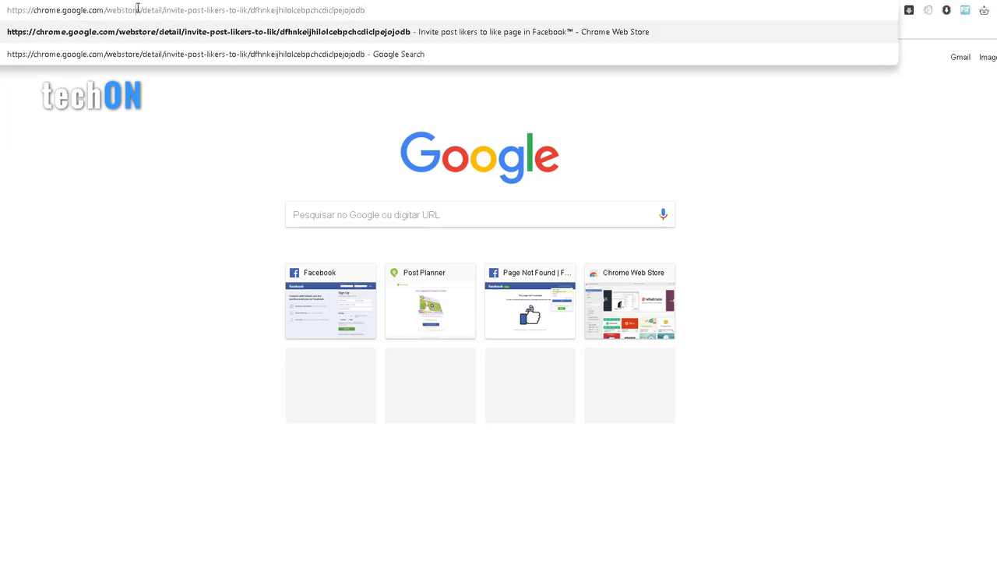
key("ctrl+a")
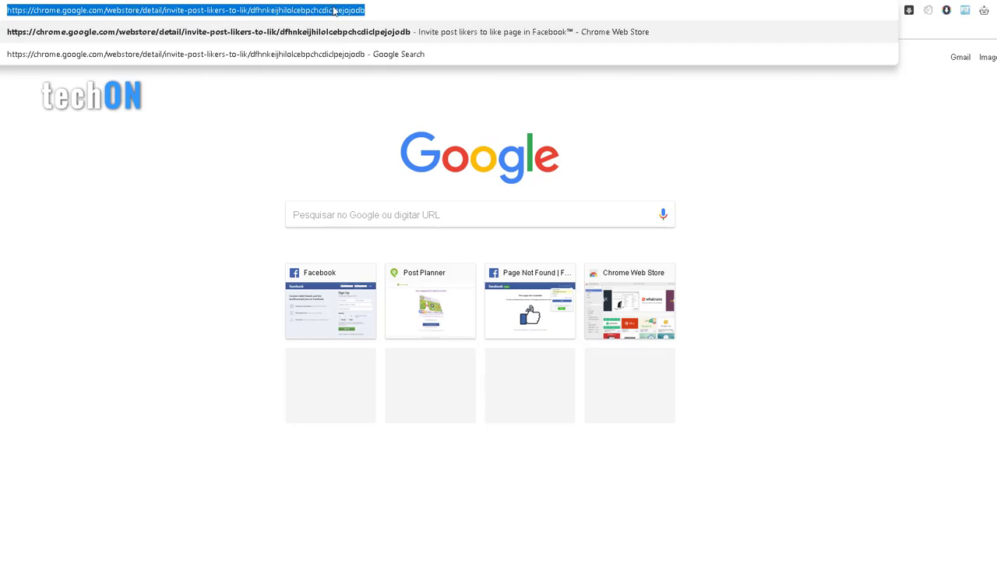
key("Return")
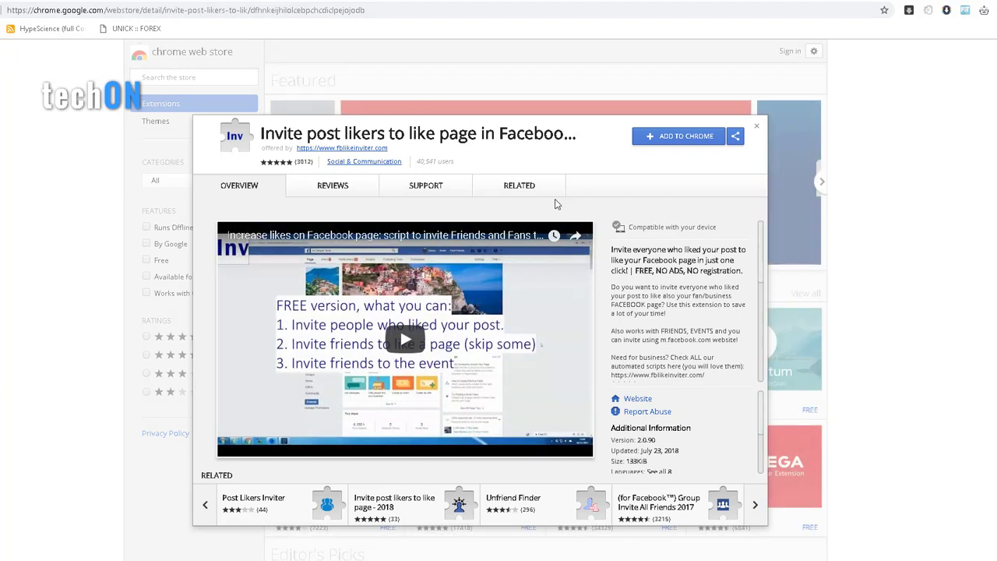
left_click(660, 141)
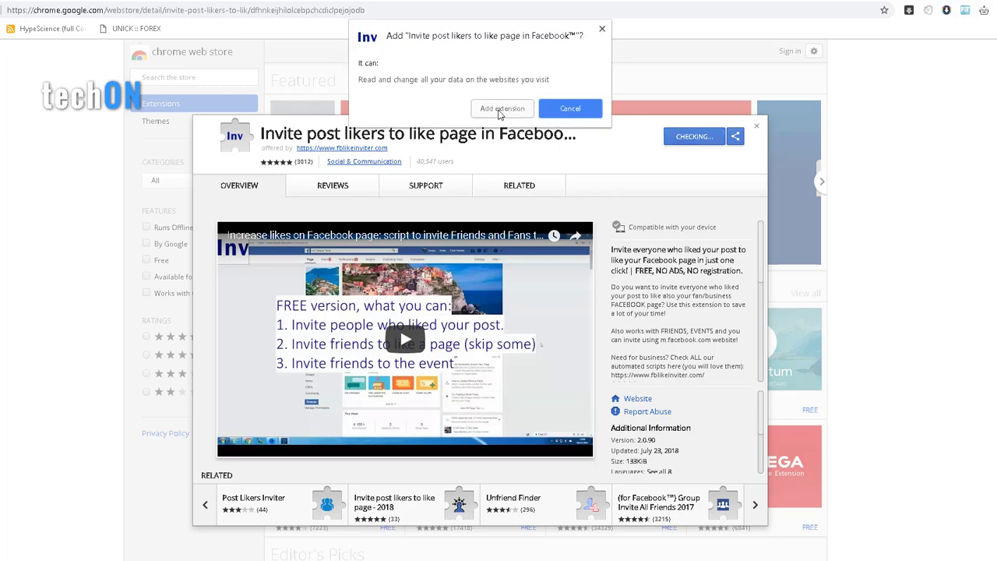
left_click(501, 113)
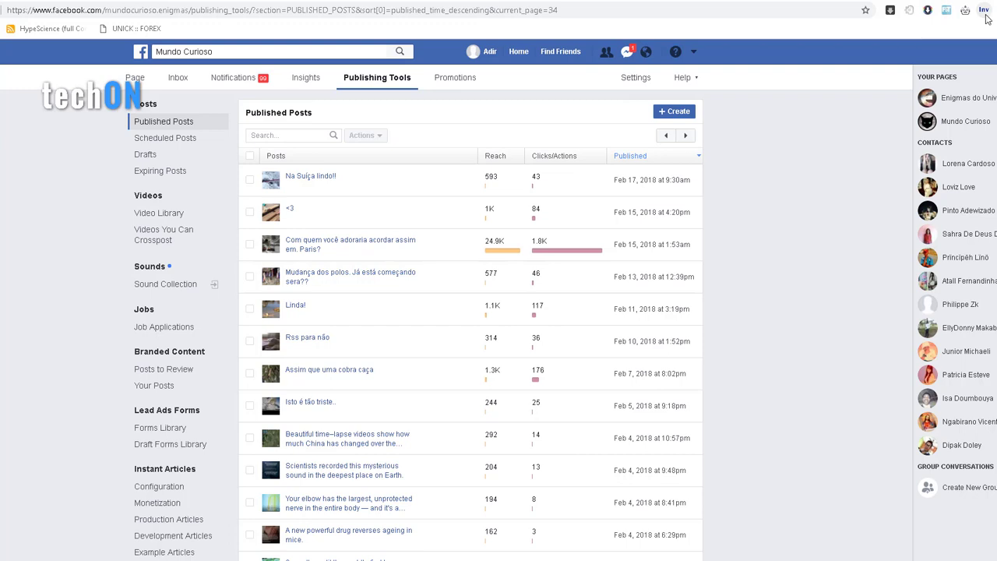
Step: Set the Inv extension's delay between clicks to 'long timeout (~9 sec)'
left_click(984, 10)
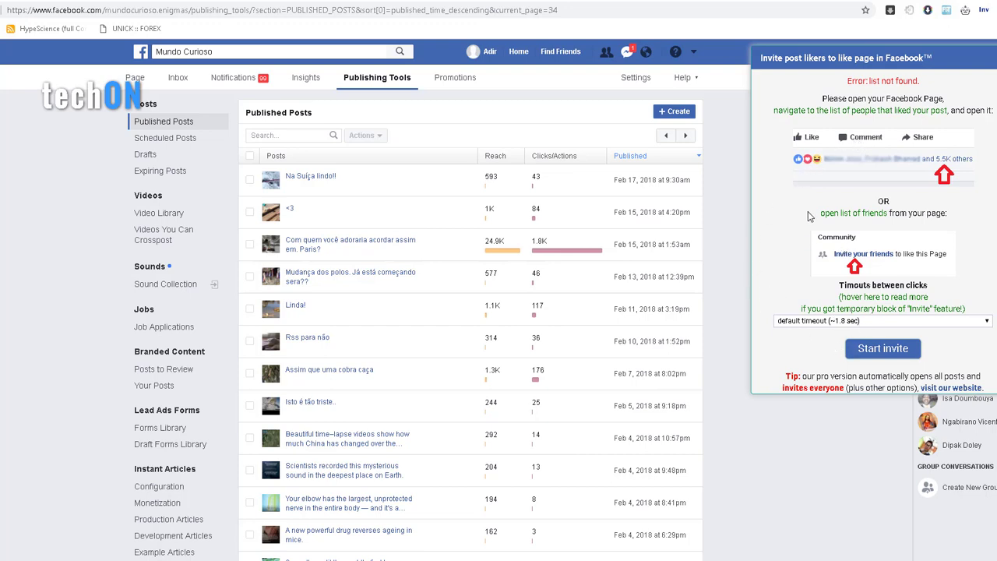
scroll(810, 222, "down", 1)
left_click(823, 325)
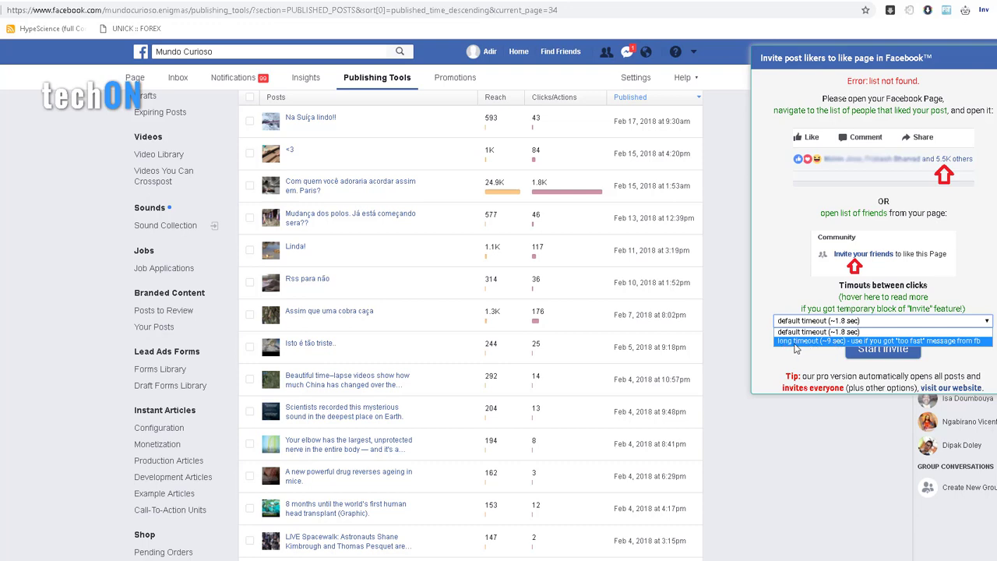
left_click(794, 343)
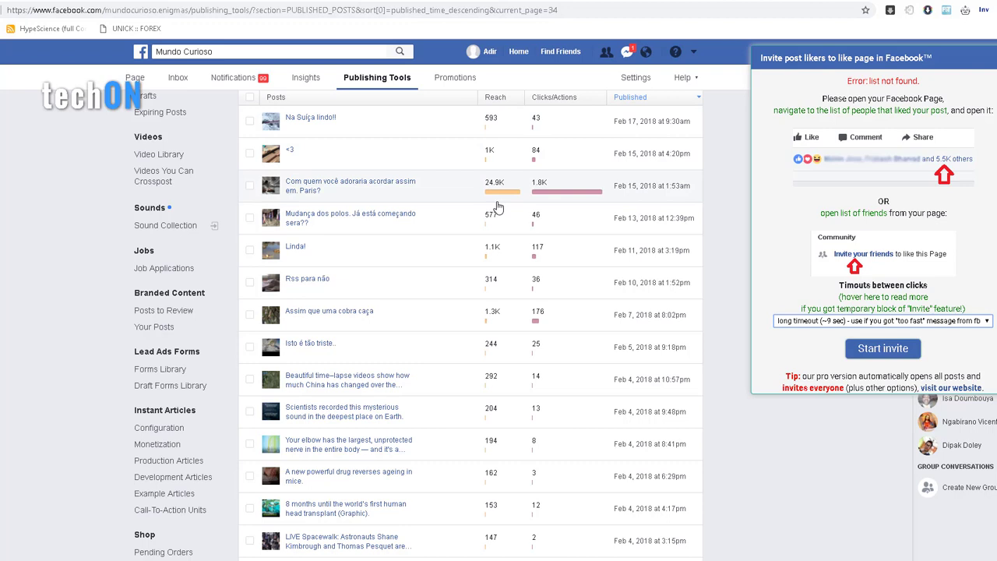
Step: Open the 24.9K-reach Paris video post's details and show the post with its reactions
left_click(396, 194)
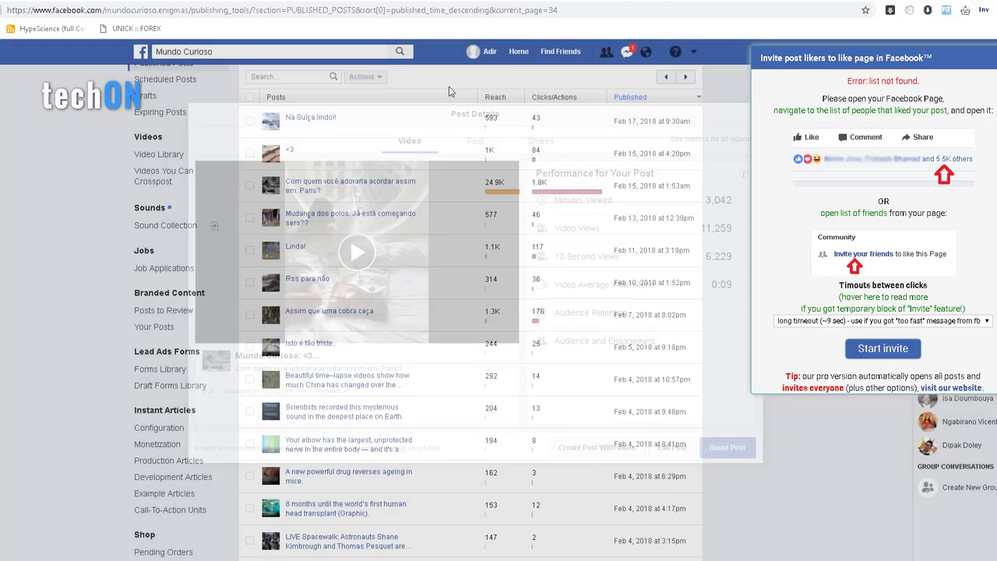
left_click(452, 92)
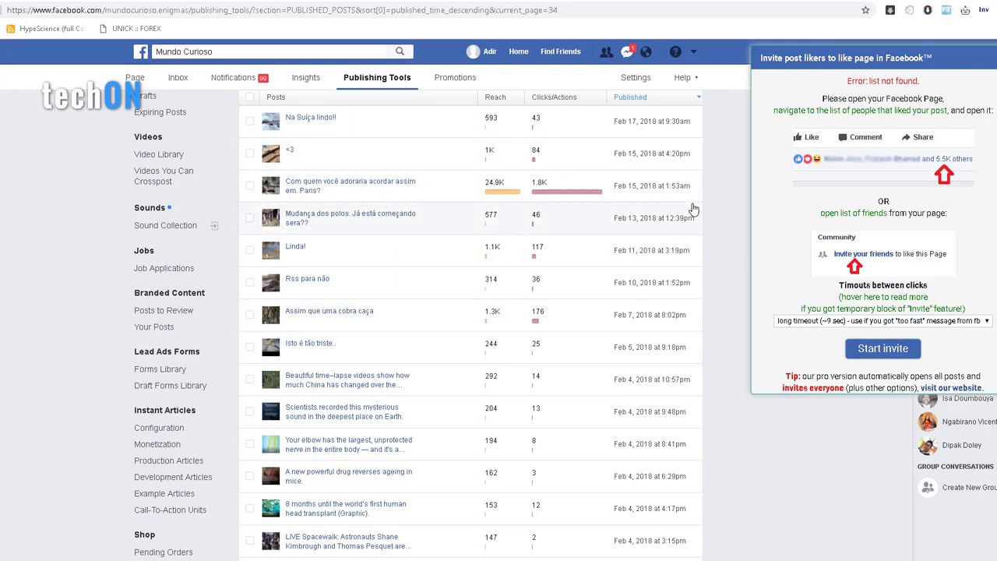
left_click(414, 190)
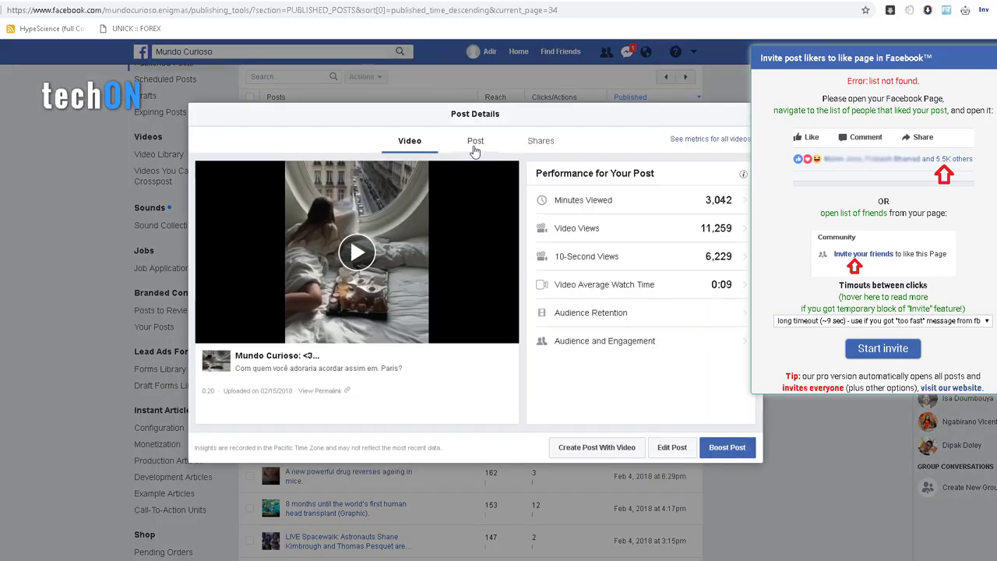
left_click(476, 144)
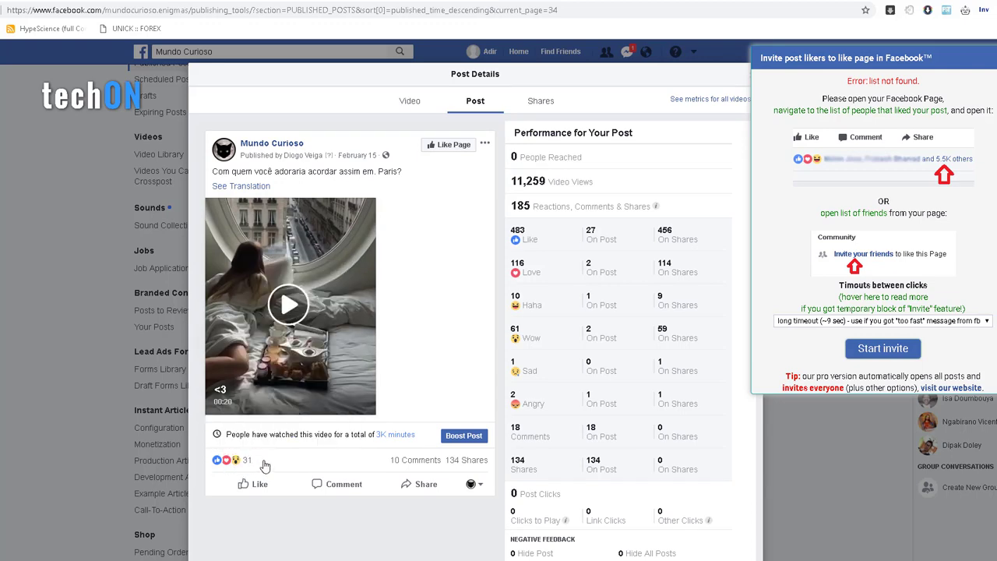
Step: Open the 'Invite to Like Mundo Curioso' list of the post's 31 reactors and scroll through it
left_click(246, 461)
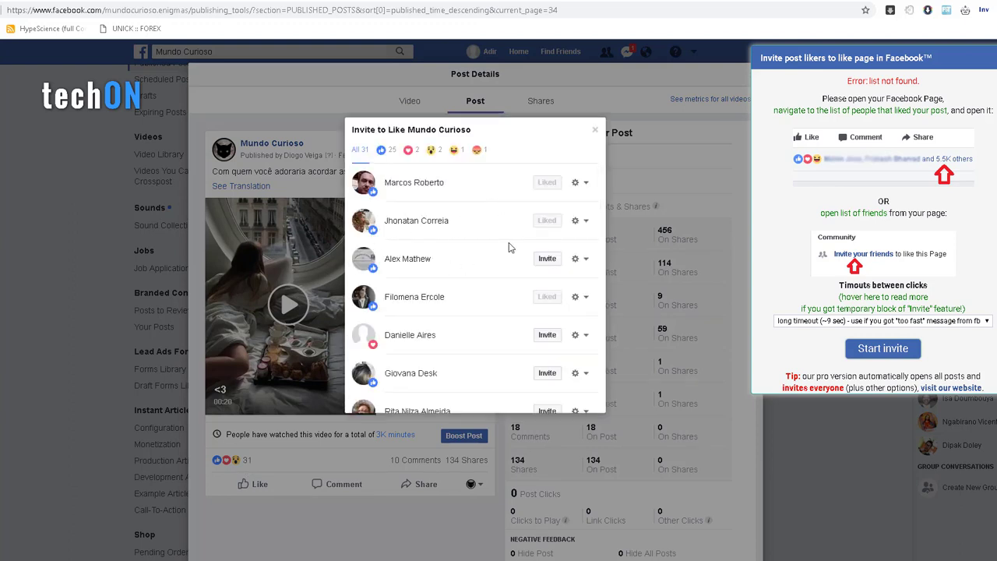
scroll(508, 246, "down", 1)
scroll(488, 253, "up", 2)
scroll(534, 240, "down", 3)
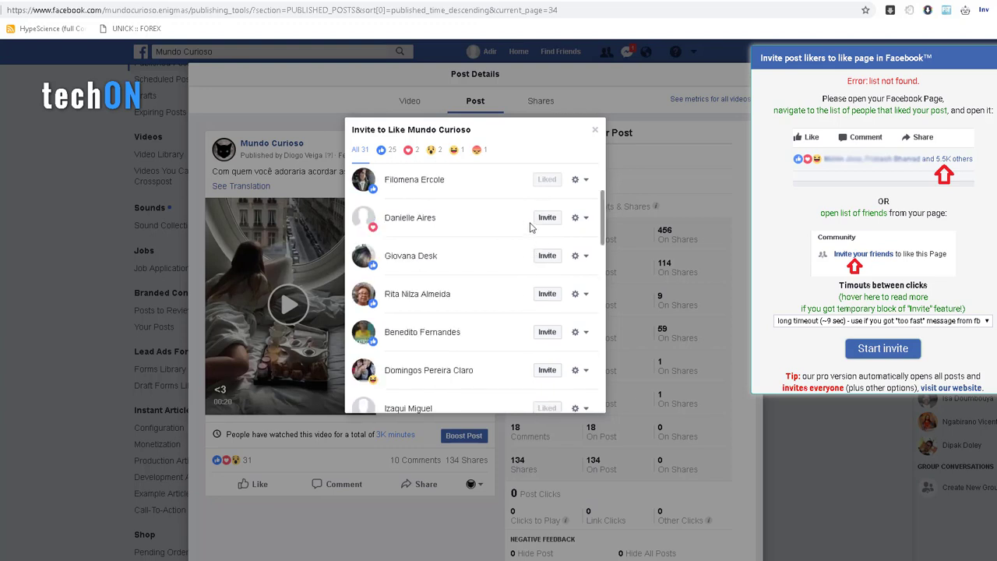
scroll(498, 268, "down", 3)
scroll(506, 266, "down", 1)
scroll(507, 271, "down", 1)
scroll(514, 262, "down", 2)
scroll(514, 263, "up", 3)
scroll(514, 264, "up", 3)
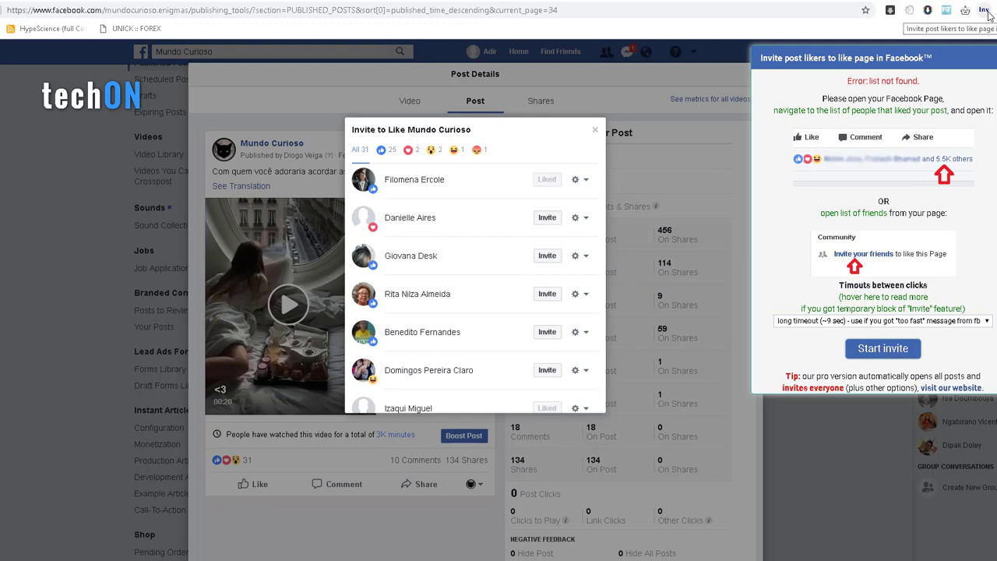
Step: Start the extension's auto-invite and watch the Invited counter climb as reactors are invited
left_click(985, 11)
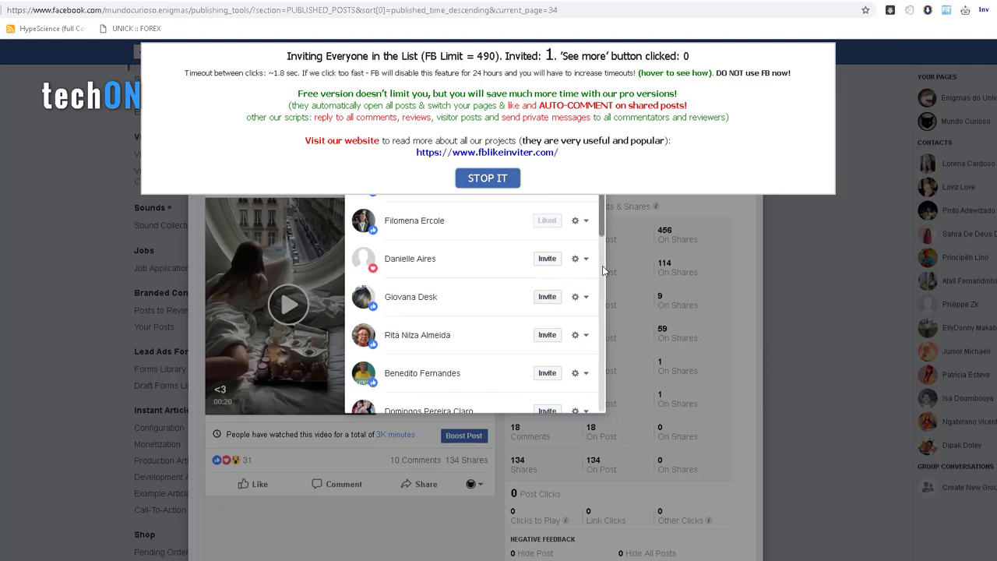
scroll(593, 280, "up", 1)
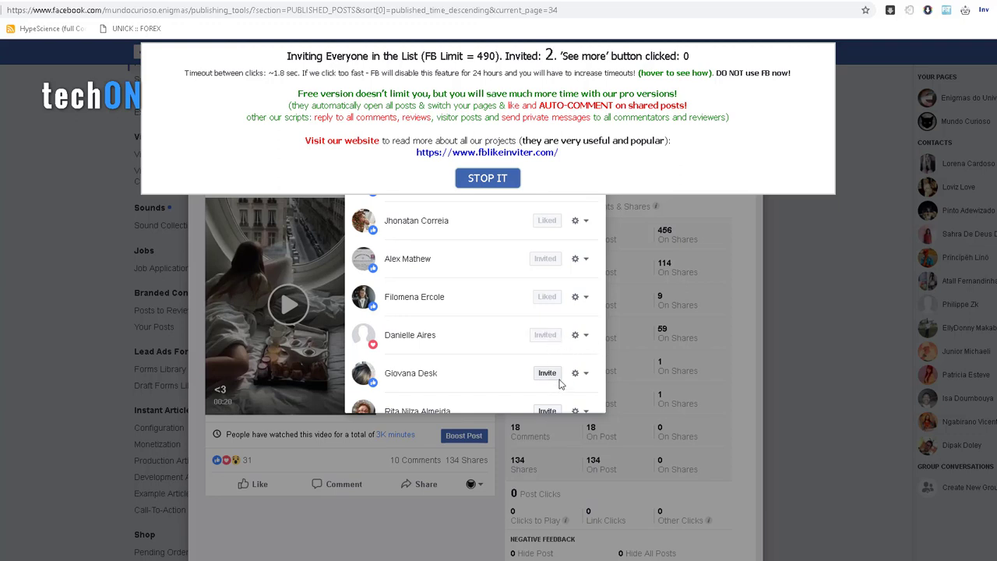
scroll(581, 366, "down", 1)
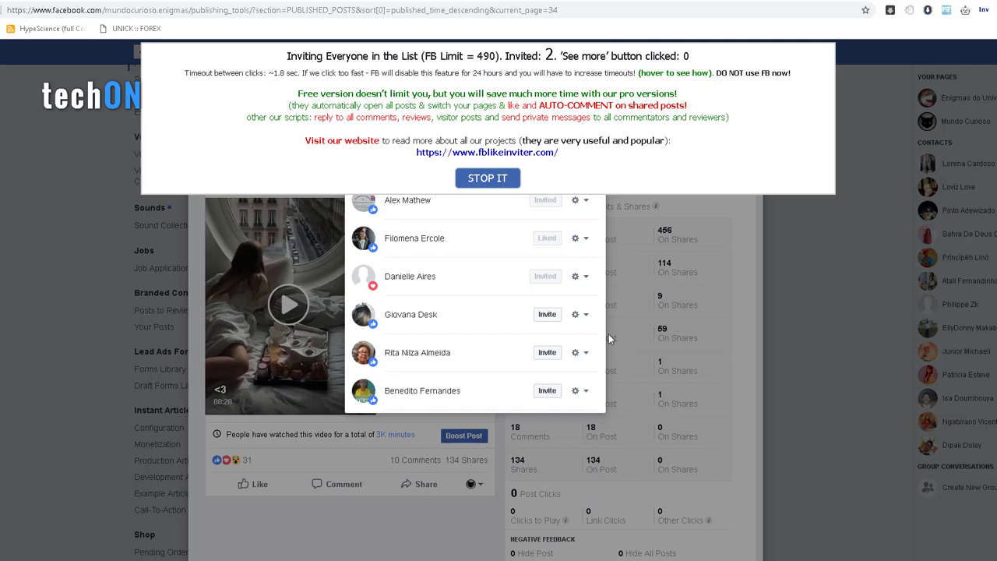
scroll(577, 358, "down", 1)
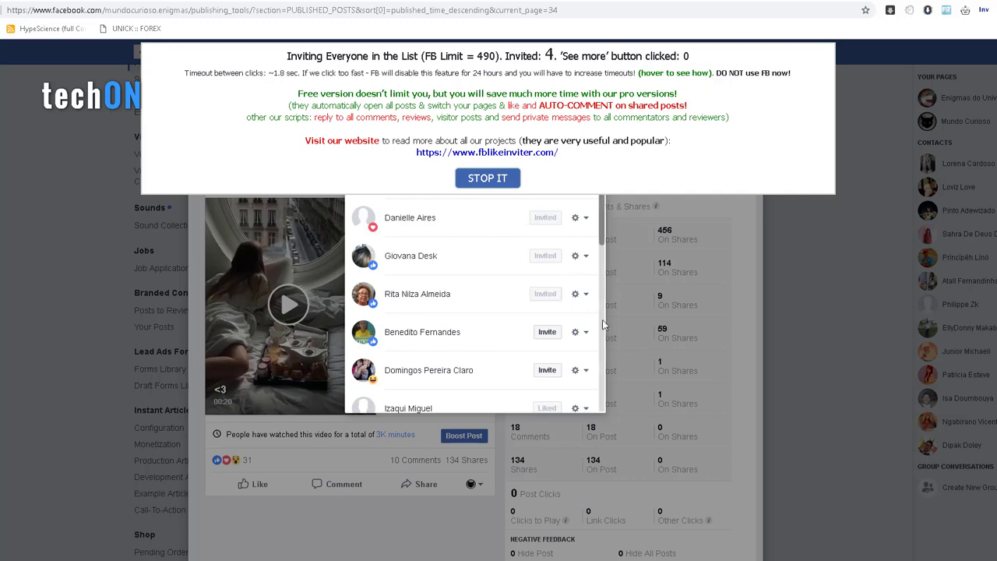
scroll(507, 293, "down", 3)
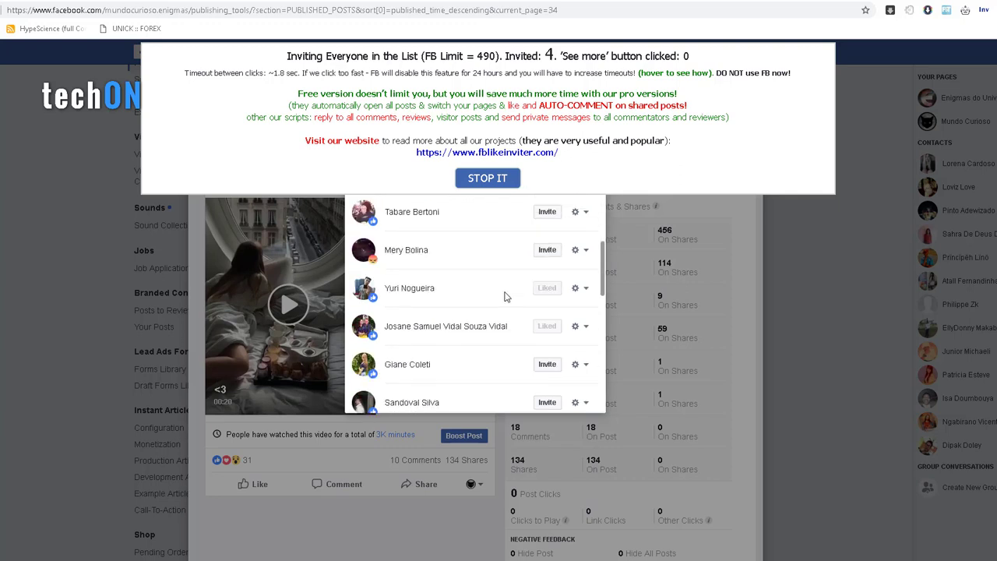
scroll(489, 305, "down", 2)
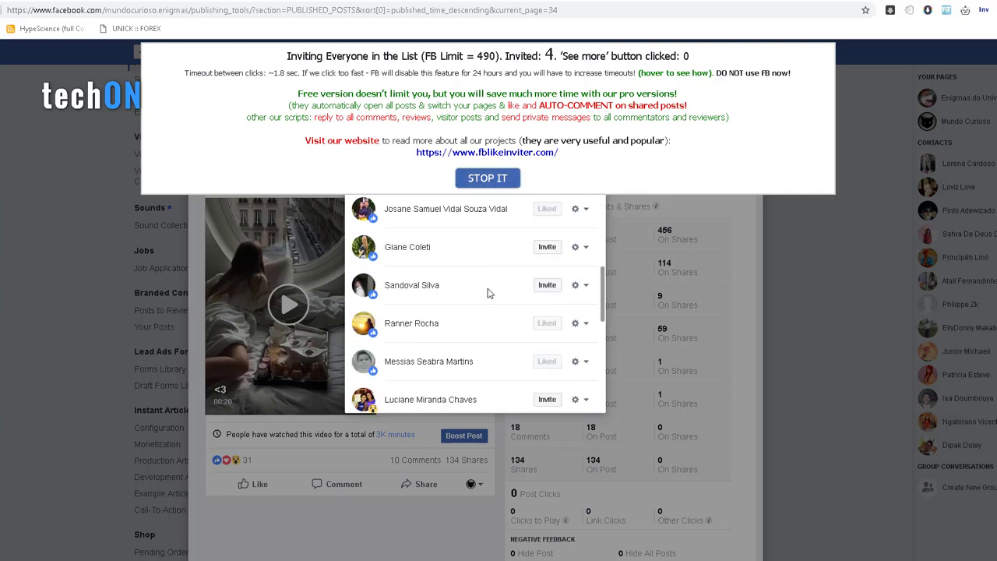
scroll(487, 293, "up", 2)
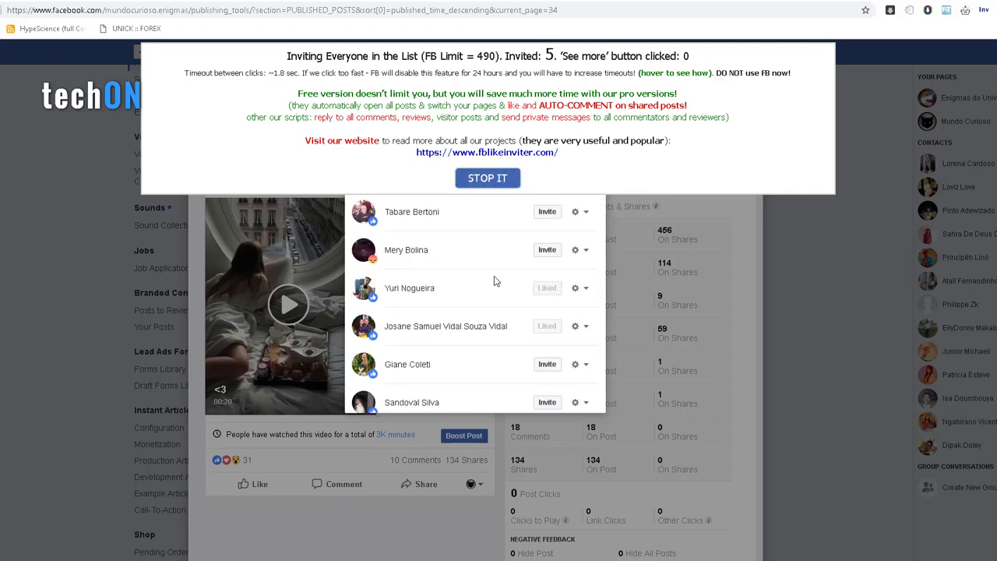